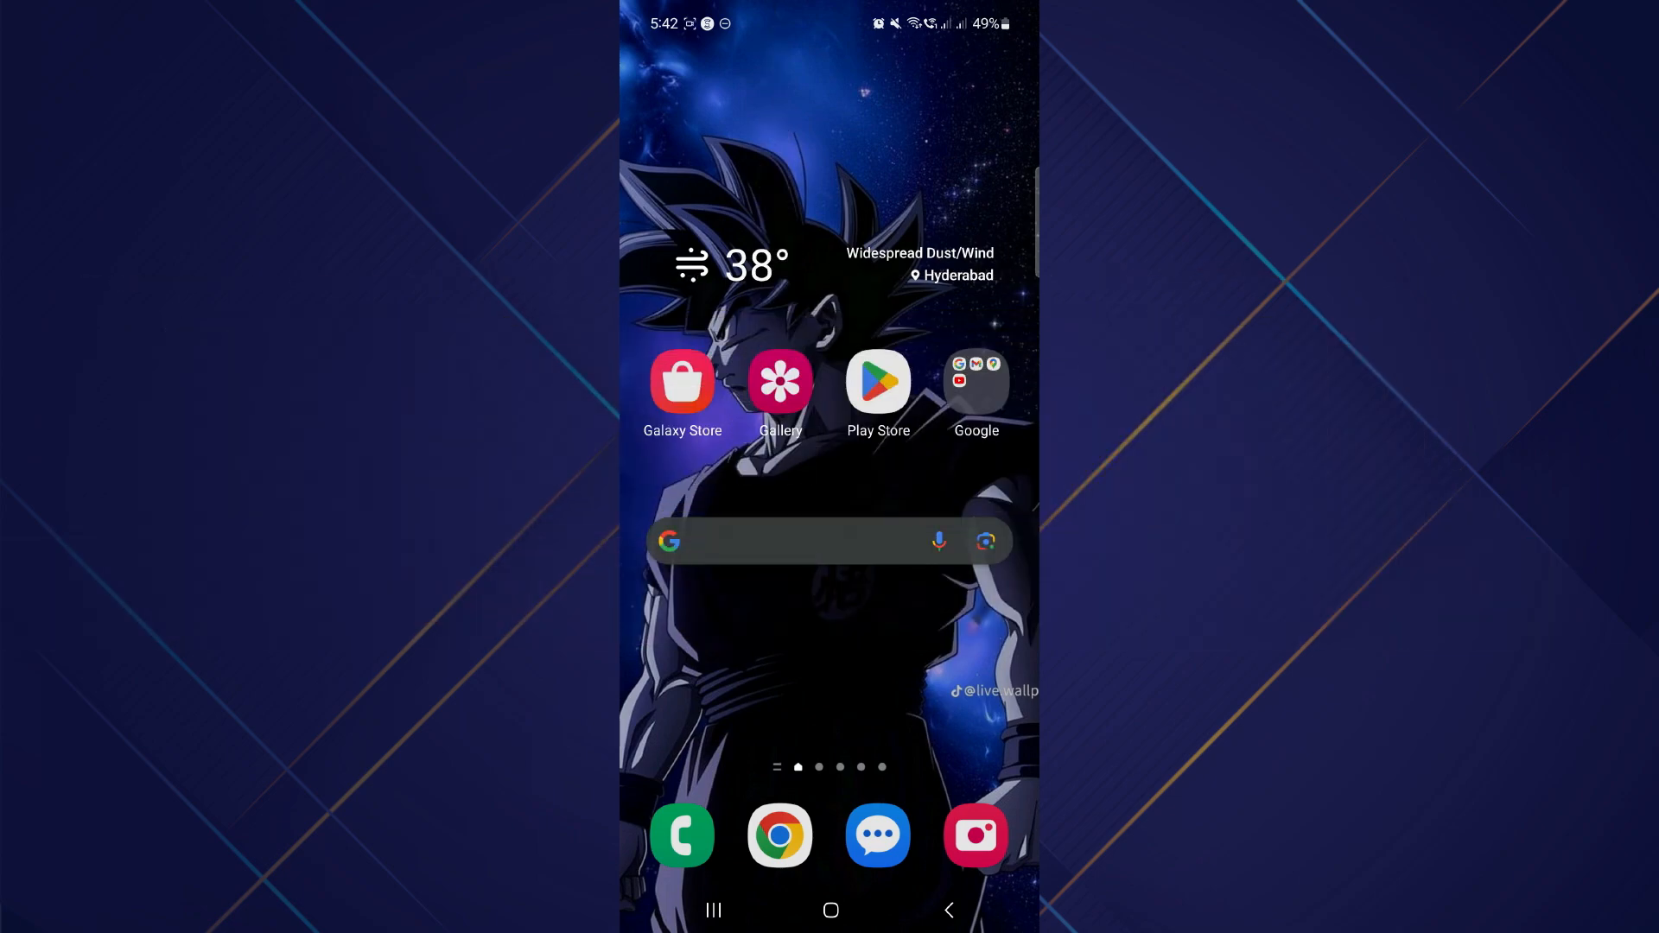
Search Google Play for "castle app" and show the matching results.
click(880, 383)
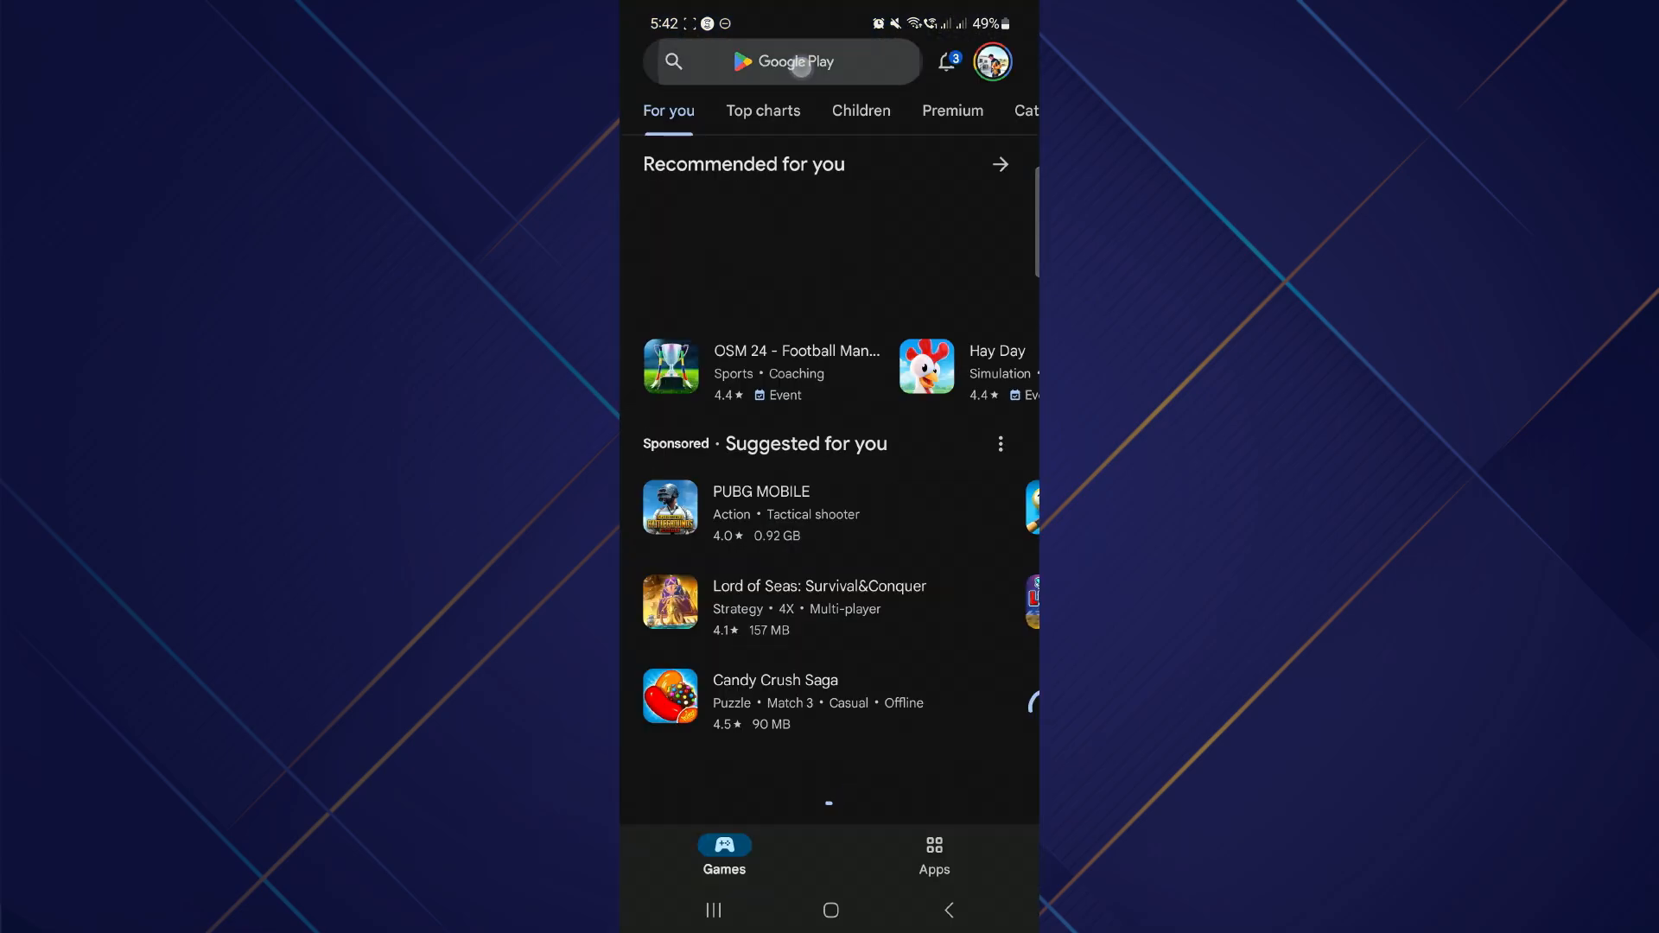
click(803, 62)
text(ca)
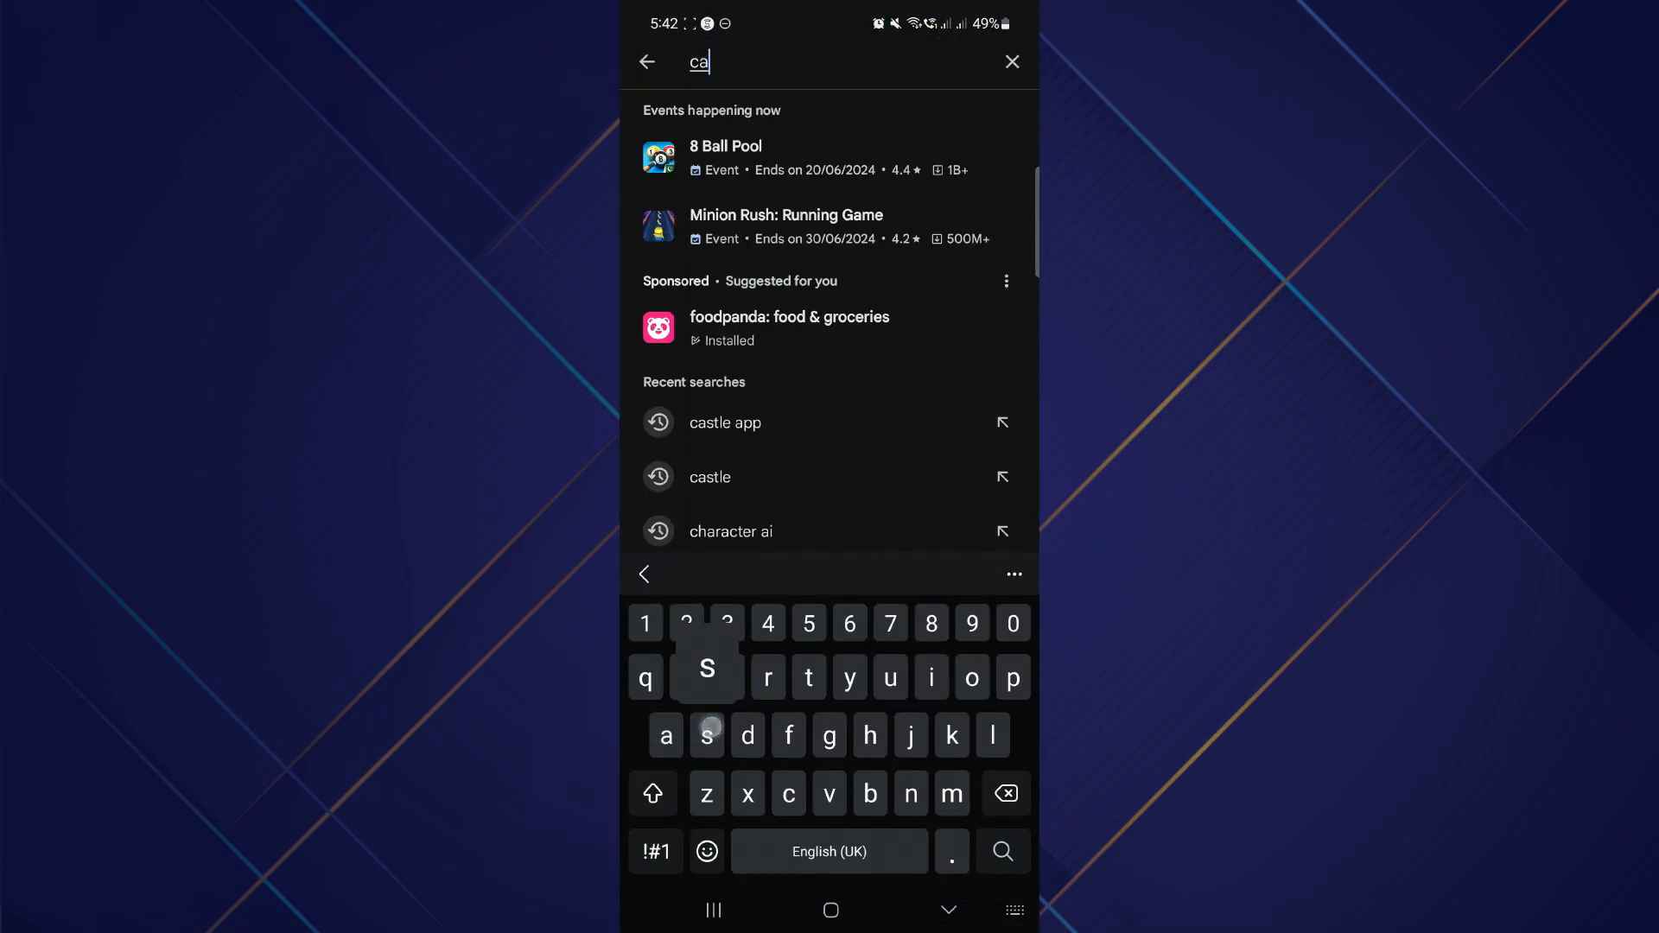
text(stle app)
key(Return)
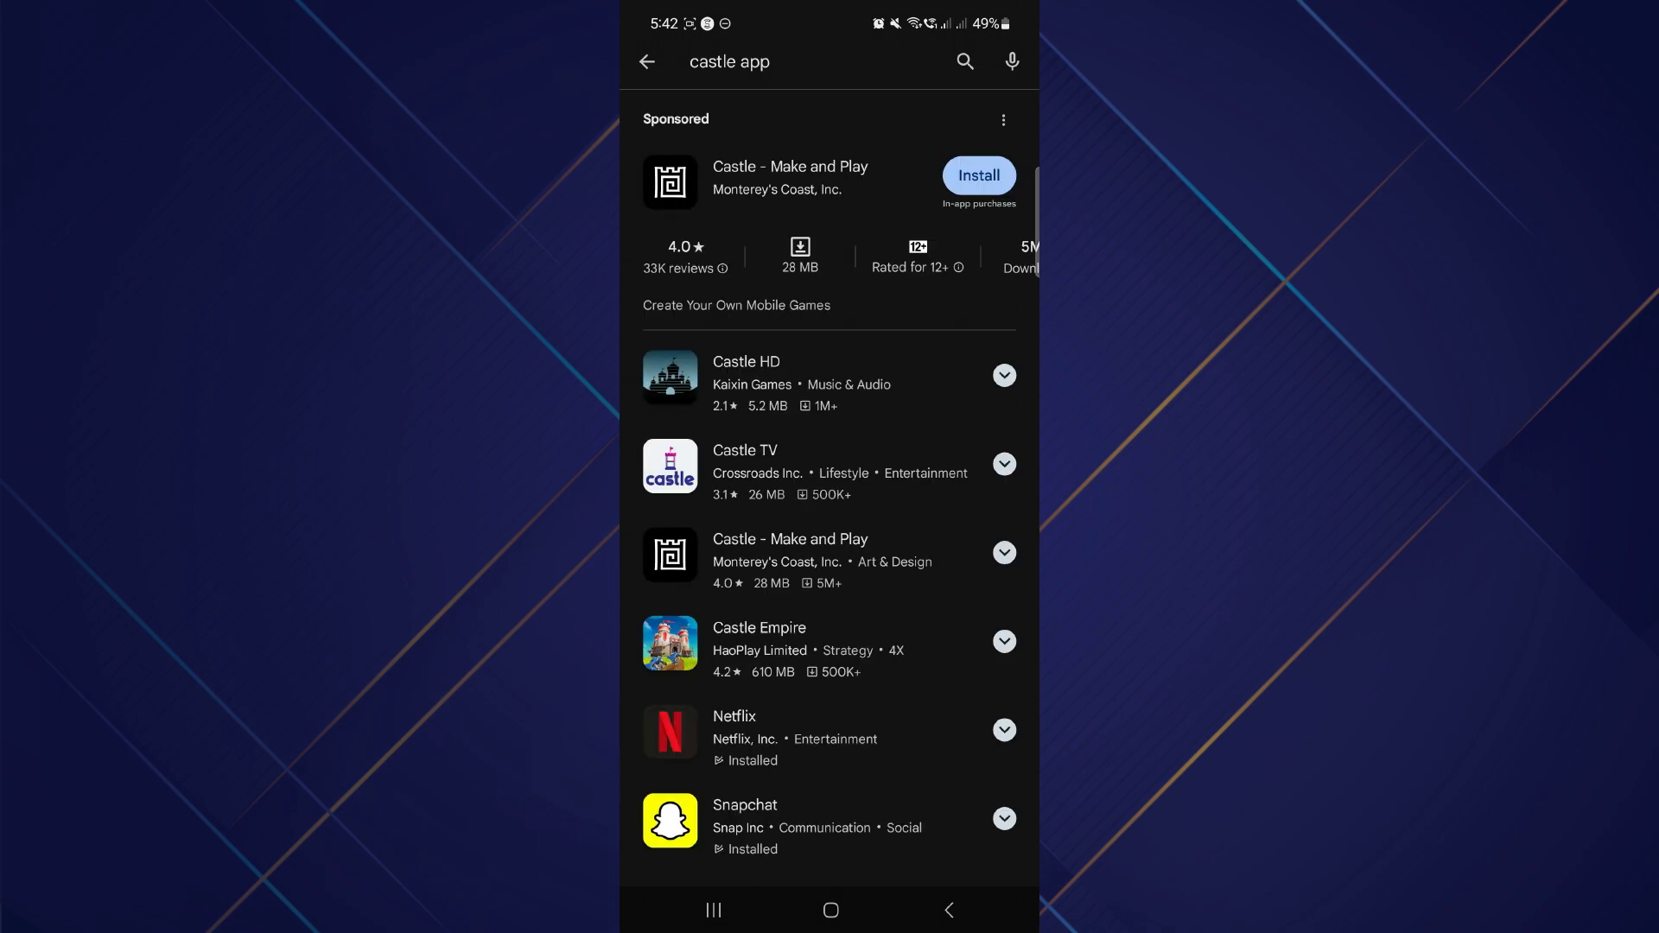
Install Castle - Make and Play from its store details page.
click(797, 172)
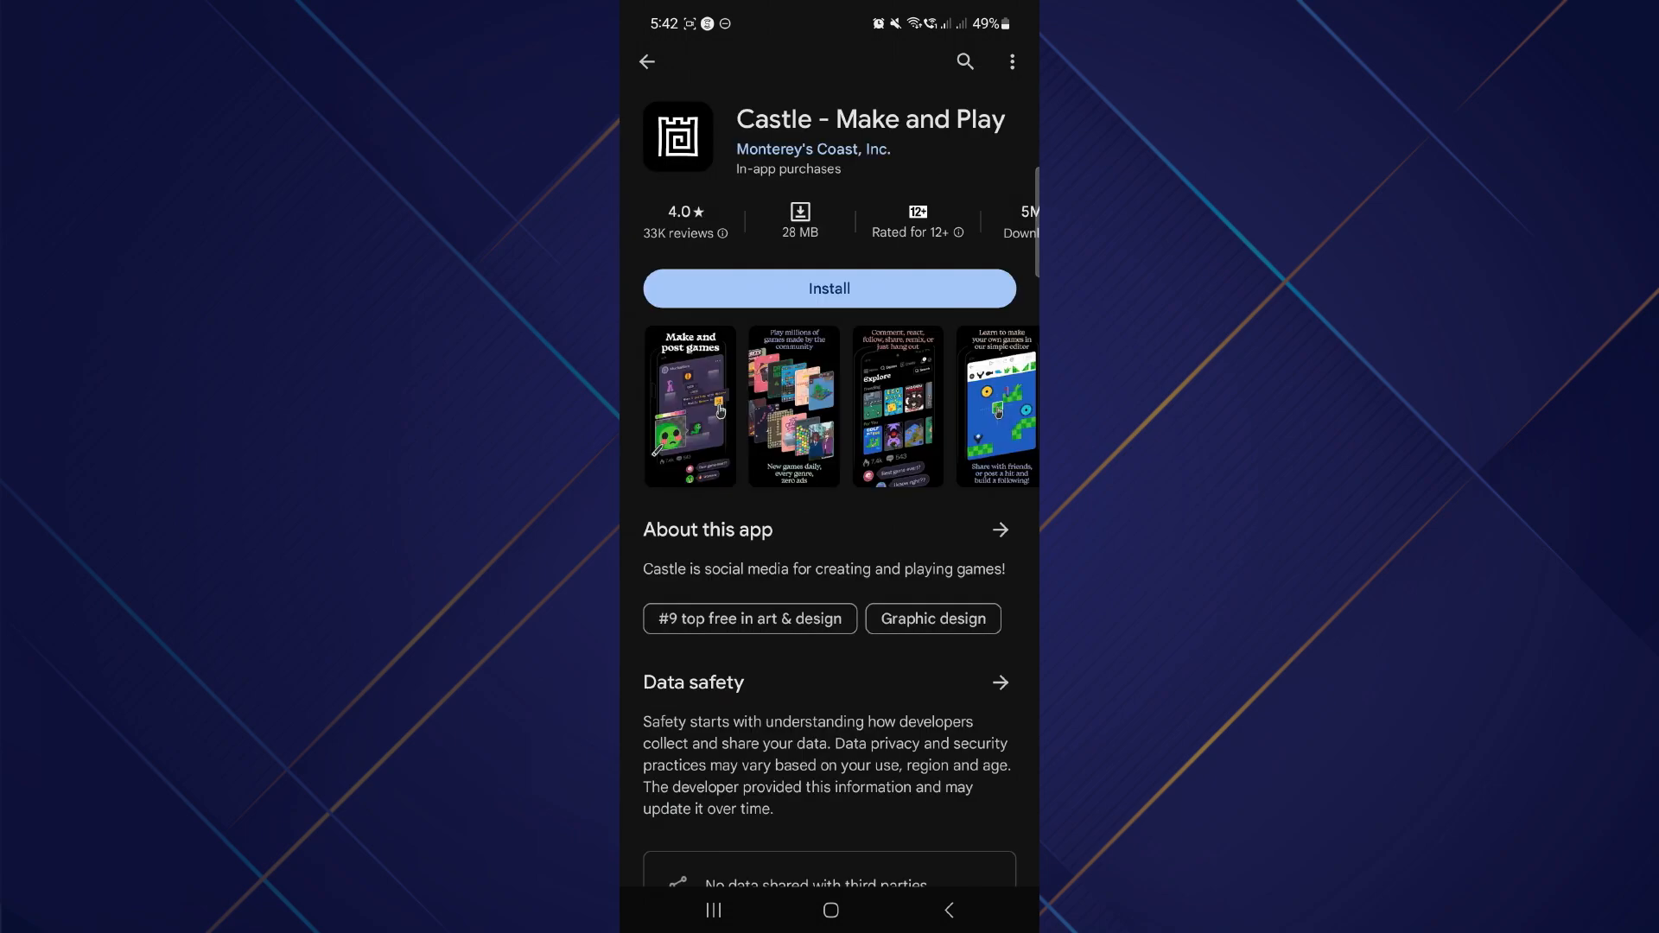
click(830, 287)
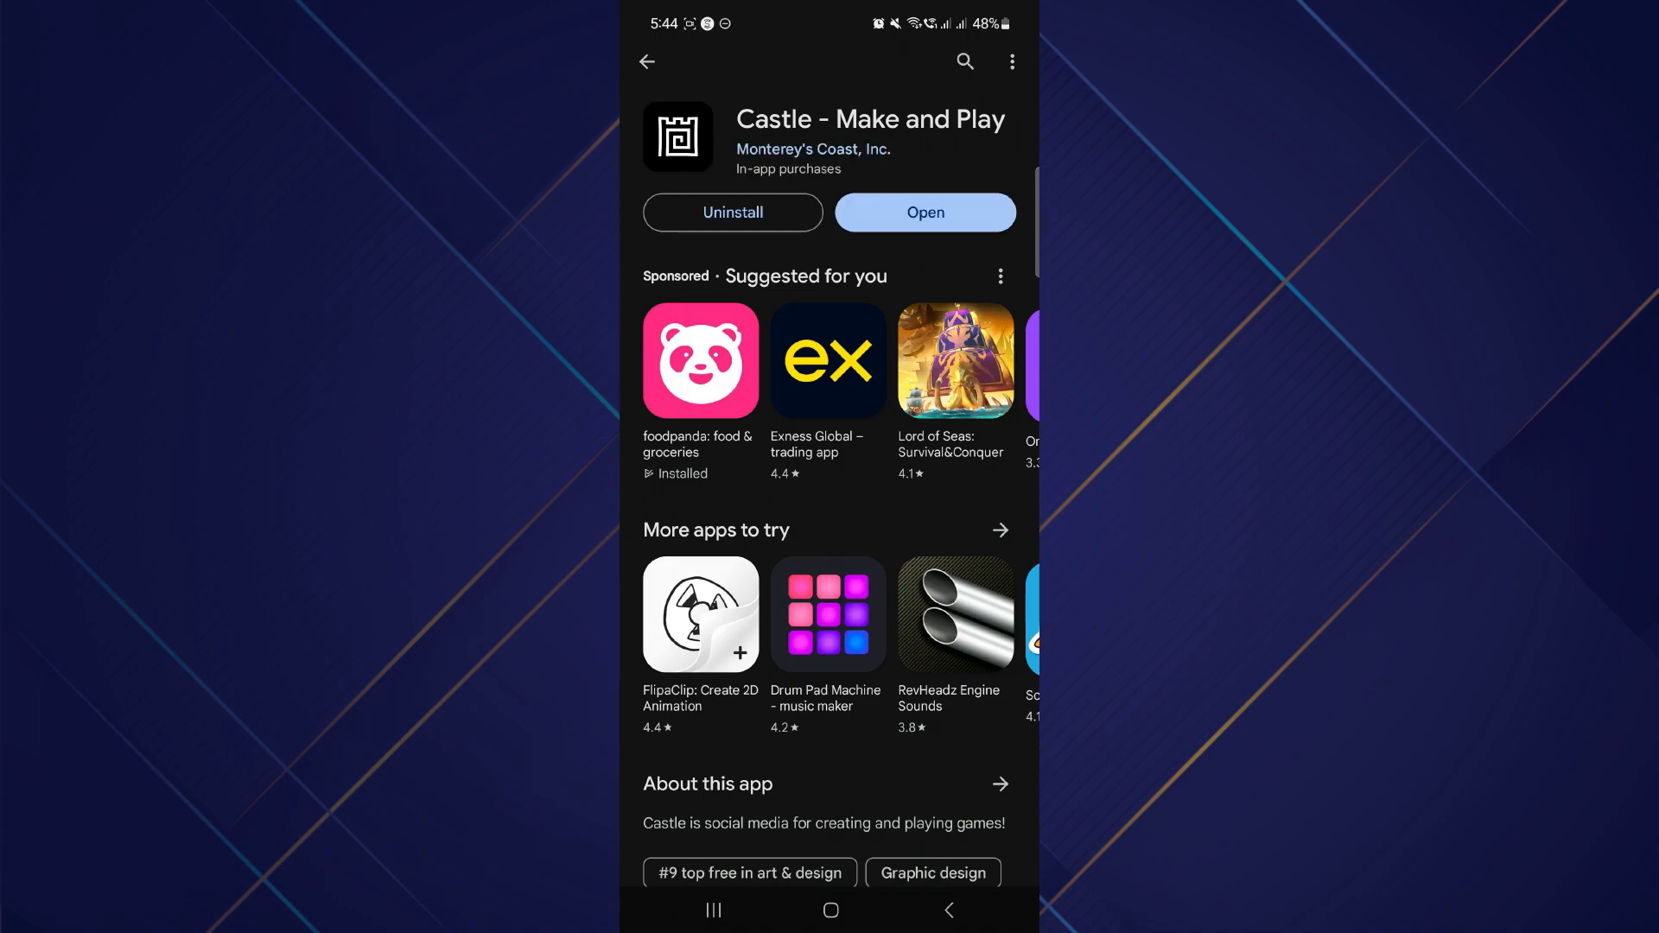
Launch Castle - Make and Play from its store page to the splash screen.
click(927, 214)
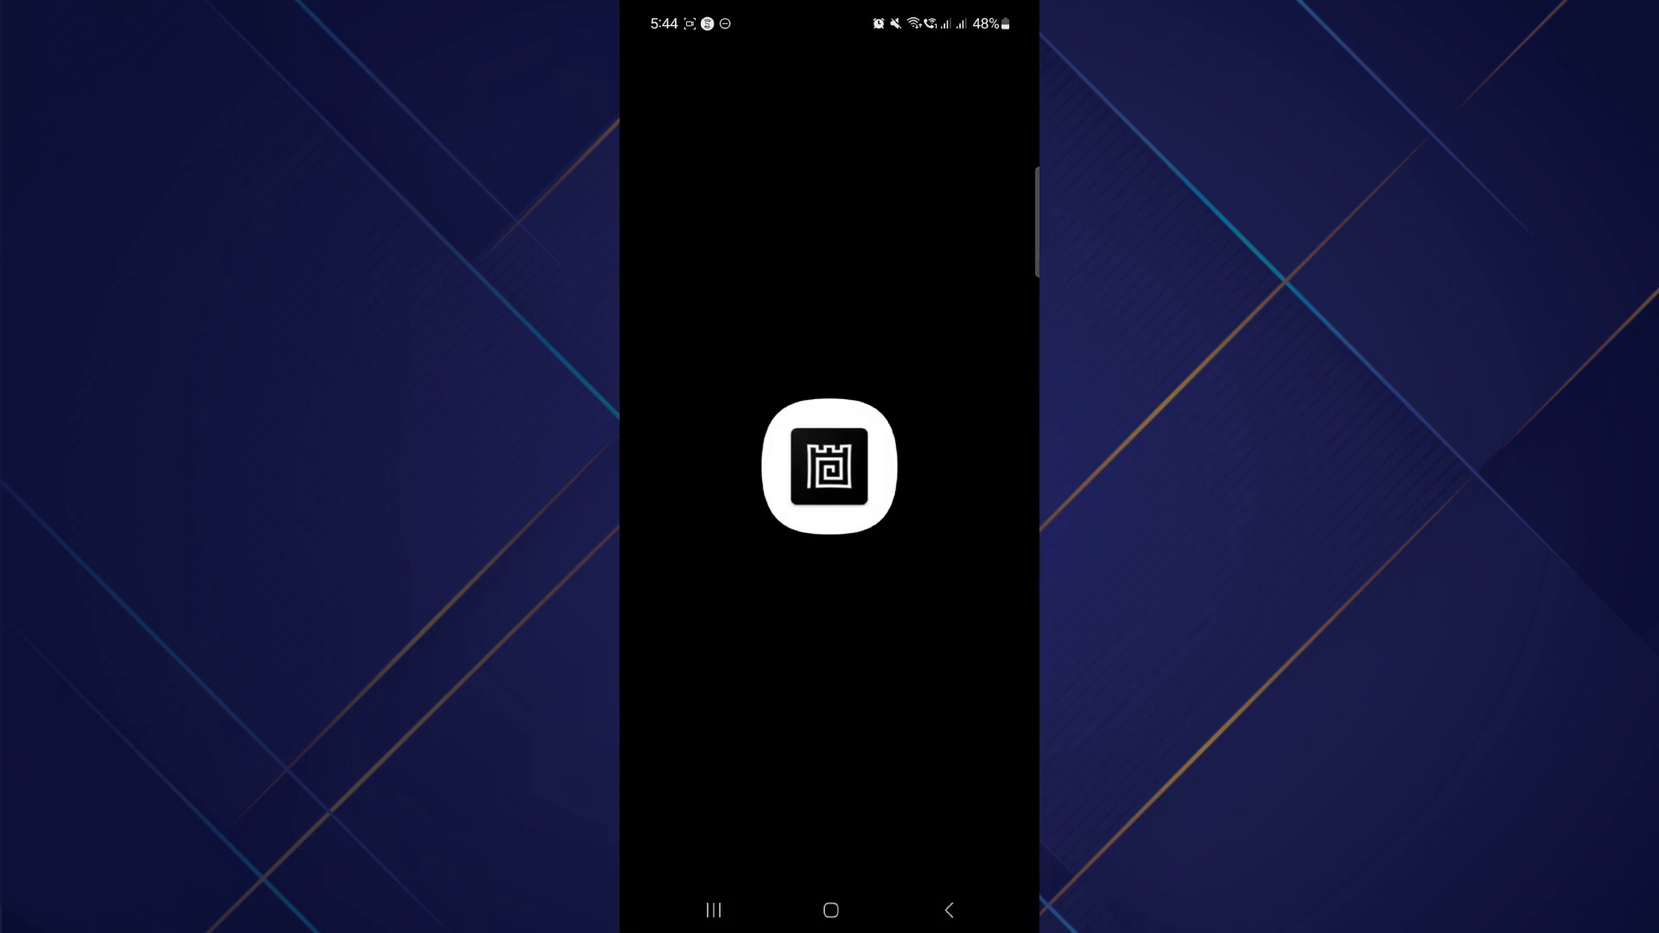